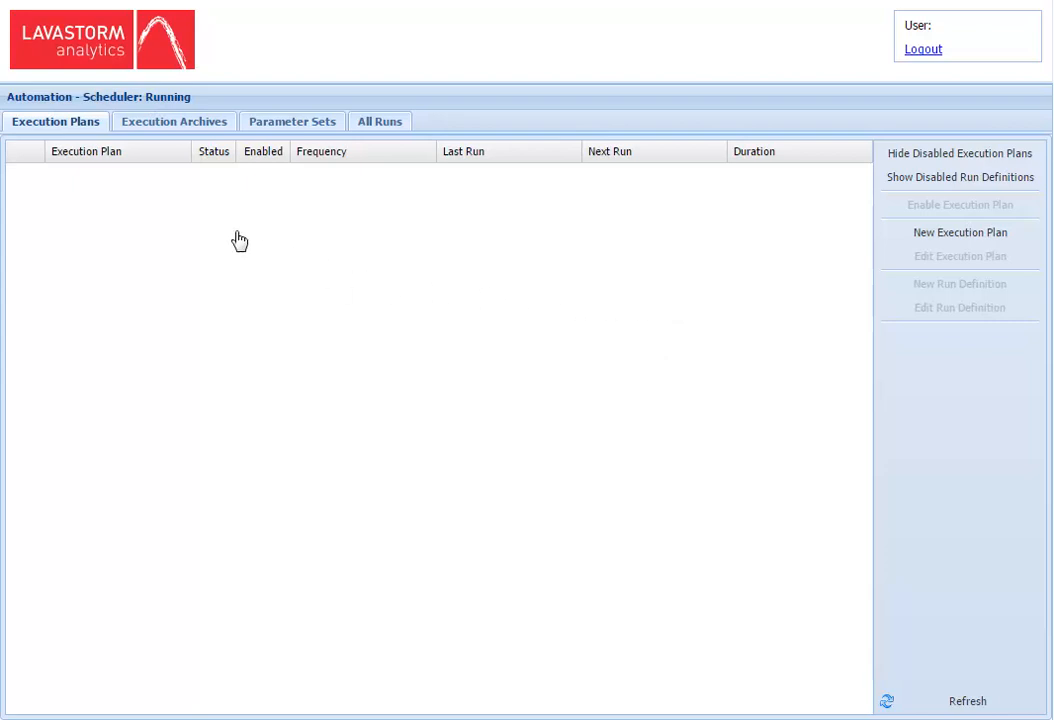
Step: Deploy the RunParameter.lxa file from the ExportLXA folder as an execution archive named Graph
{"action": "left_click", "coordinate": [157, 123]}
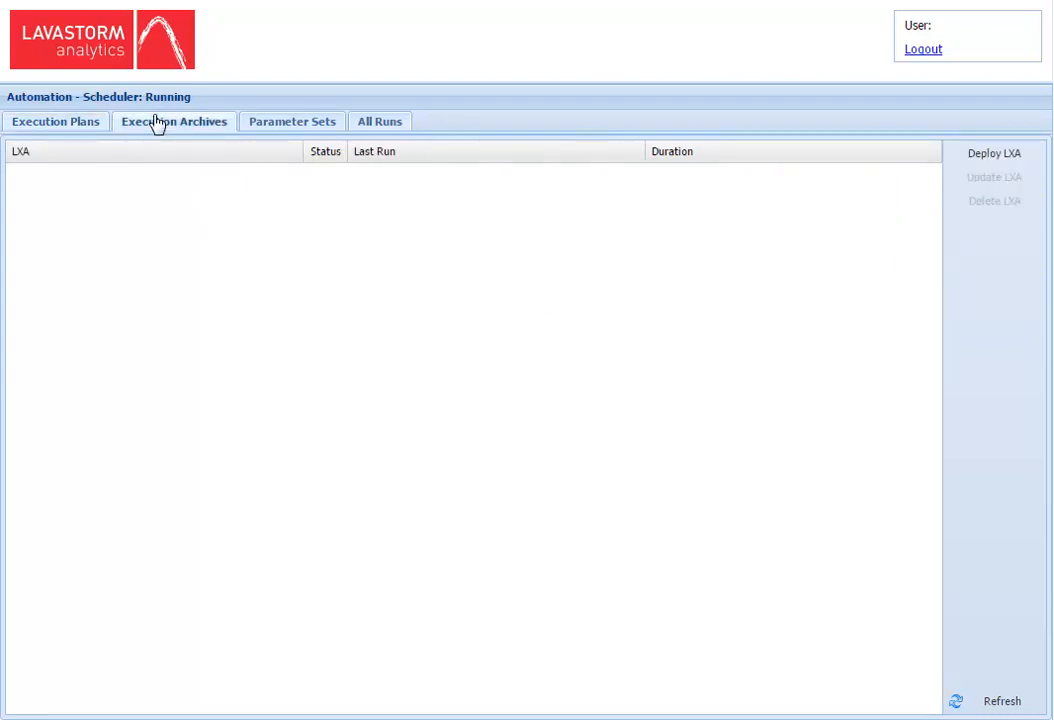
{"action": "left_click", "coordinate": [1002, 155]}
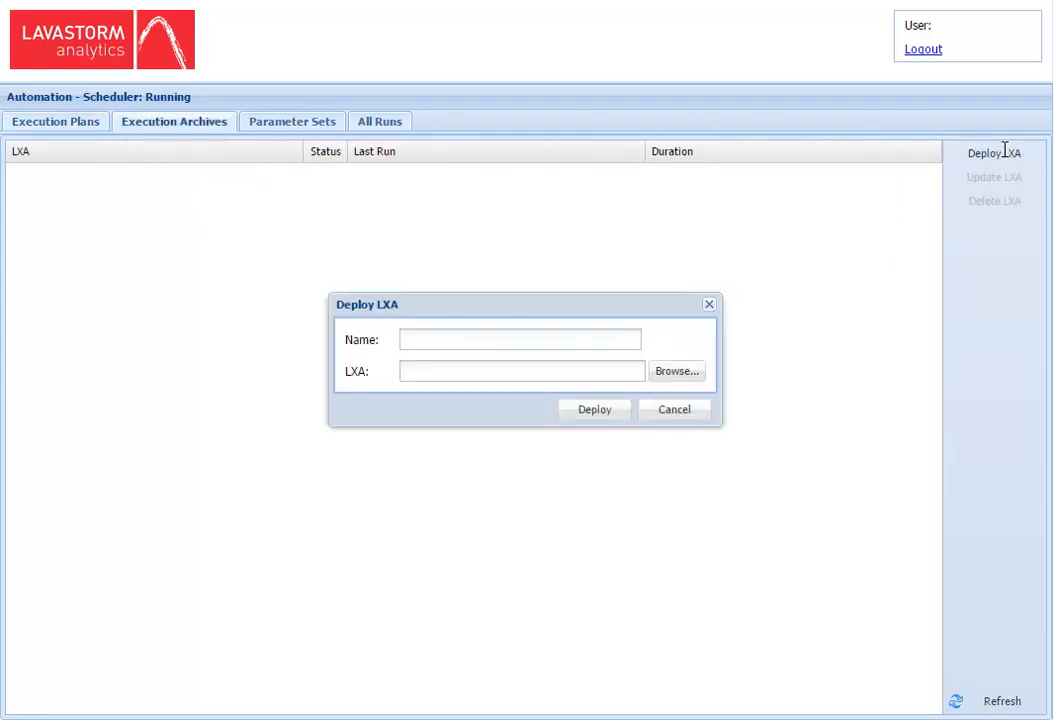
{"action": "left_click", "coordinate": [434, 344]}
{"action": "type", "text": "Graph"}
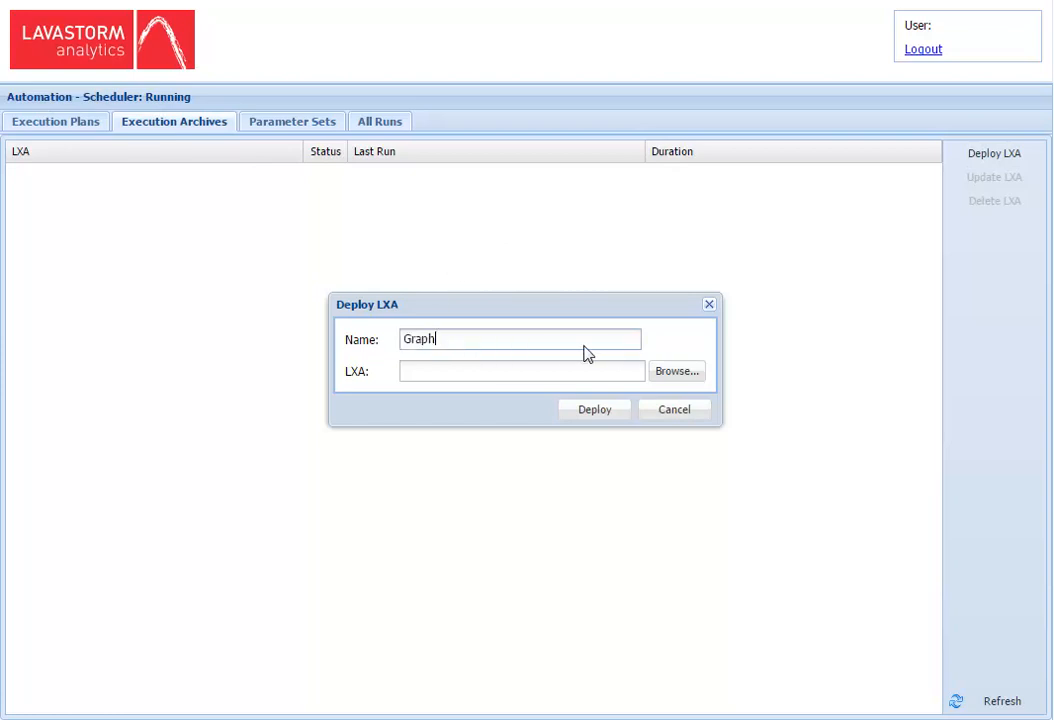
{"action": "left_click", "coordinate": [672, 375]}
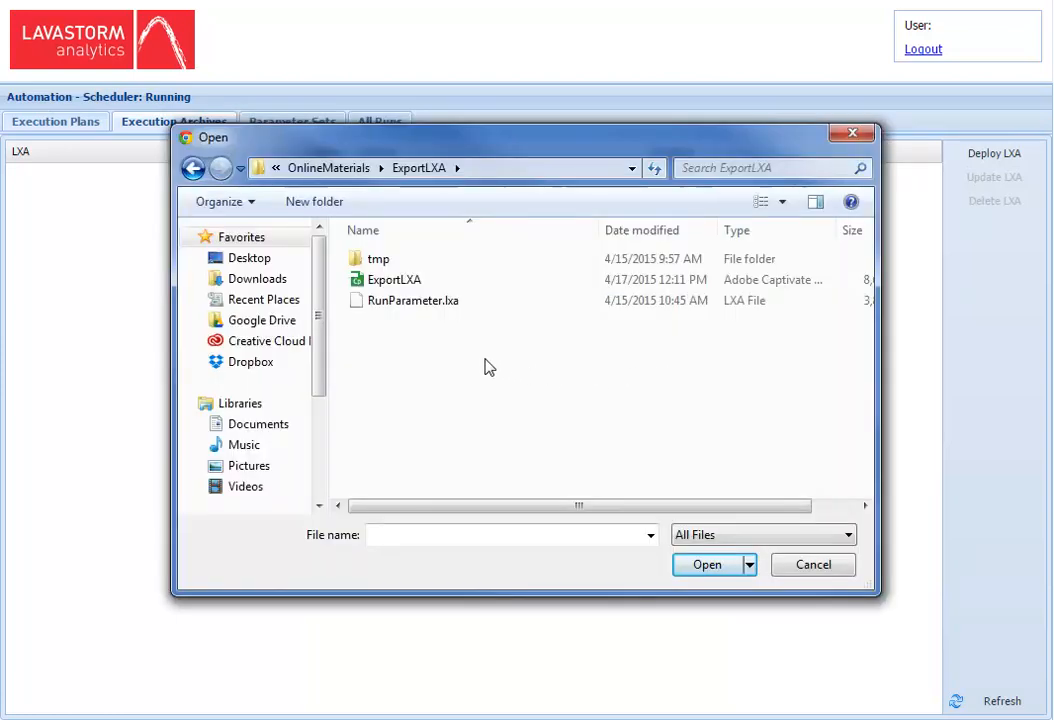
{"action": "left_click", "coordinate": [386, 303]}
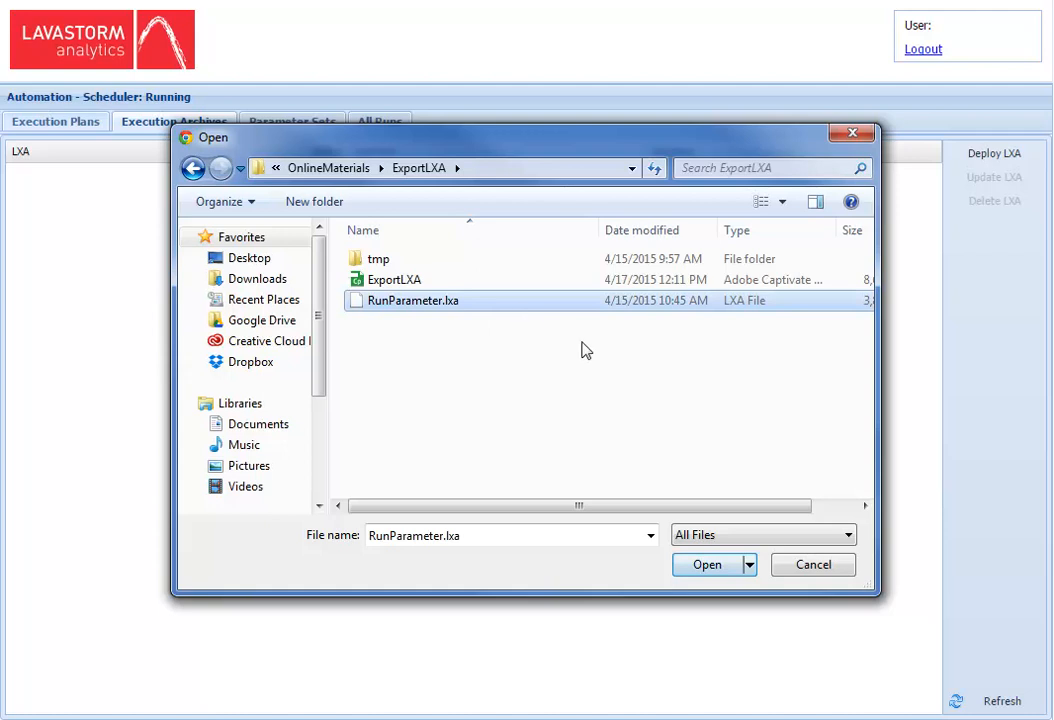
{"action": "left_click", "coordinate": [699, 566]}
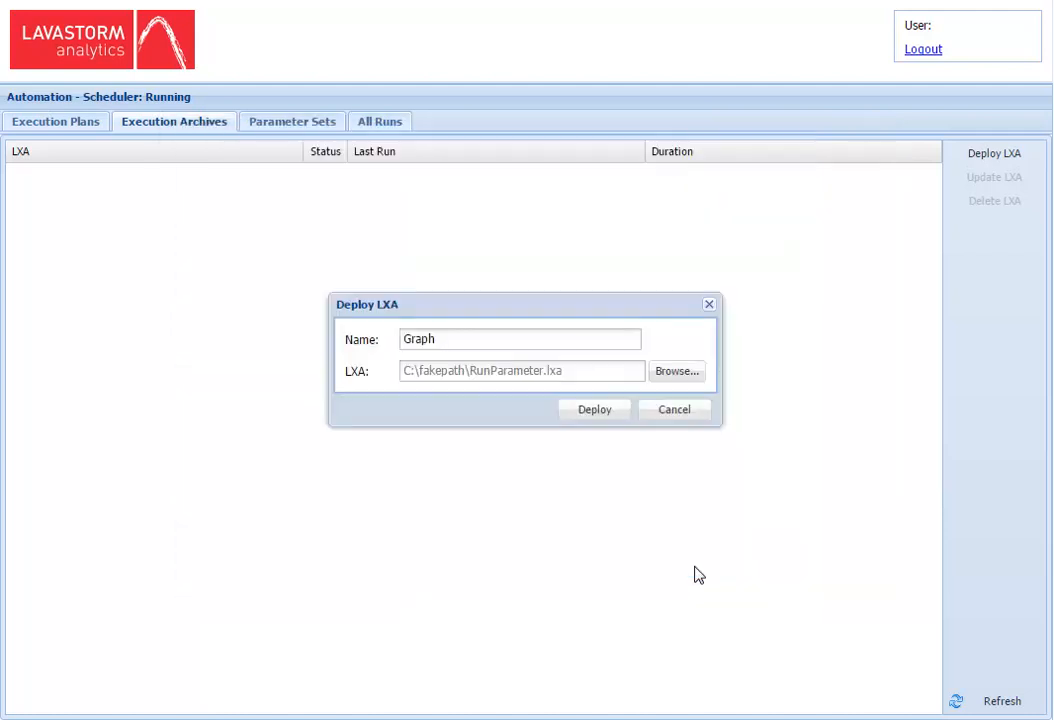
{"action": "left_click", "coordinate": [590, 411]}
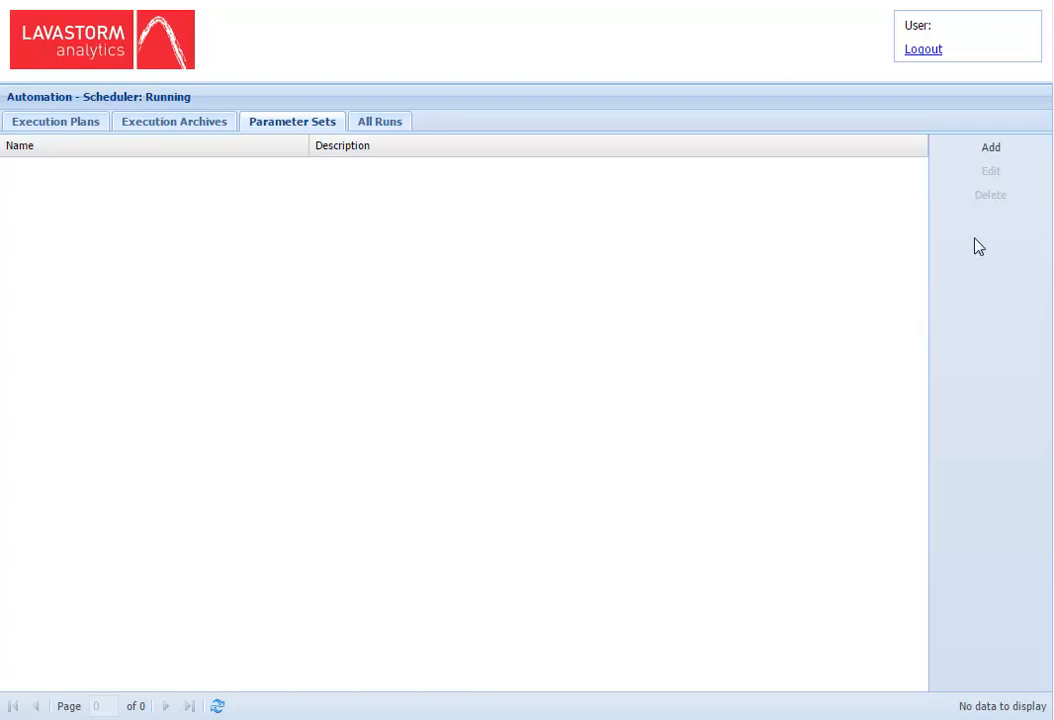
Step: Start a new parameter set named Departments with the description "Select the department you want"
{"action": "left_click", "coordinate": [990, 147]}
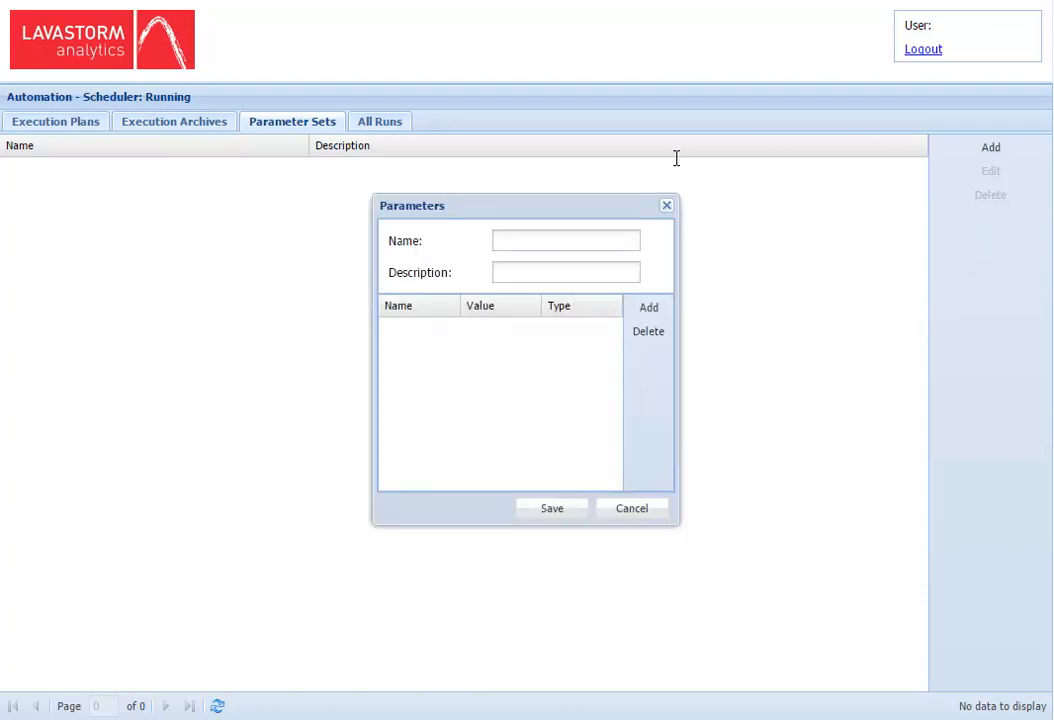
{"action": "left_click", "coordinate": [499, 238]}
{"action": "type", "text": "Departments"}
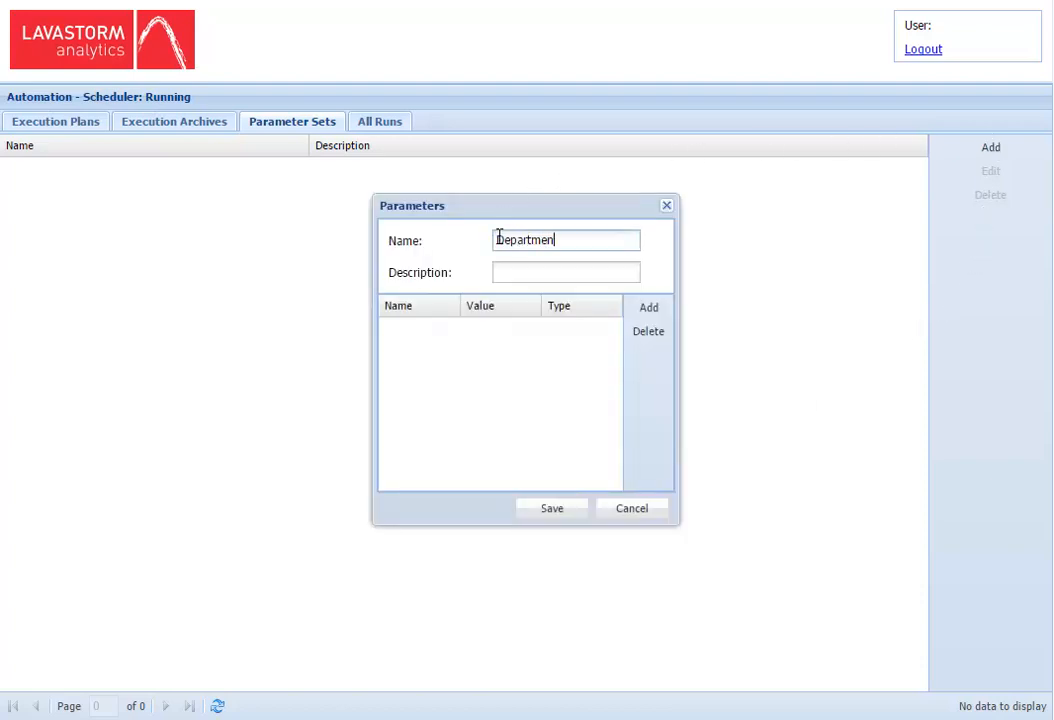
{"action": "left_click", "coordinate": [513, 272]}
{"action": "type", "text": "Select the department you want"}
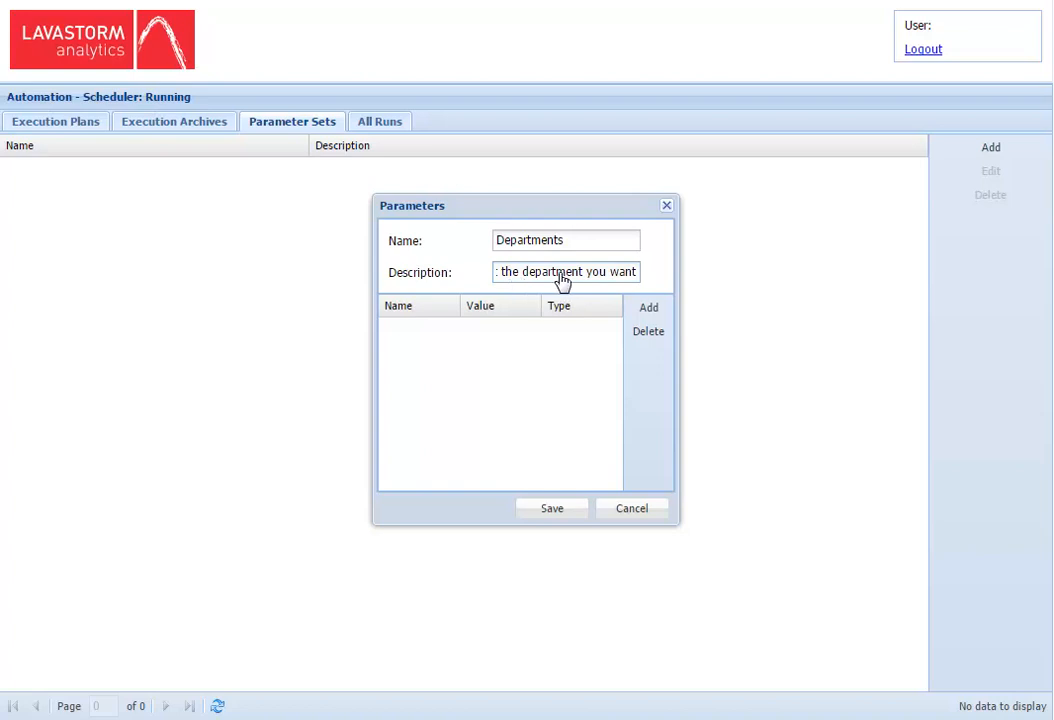
Step: Add a string parameter named Departments with the value Onboarding and save the parameter set
{"action": "left_click", "coordinate": [648, 310]}
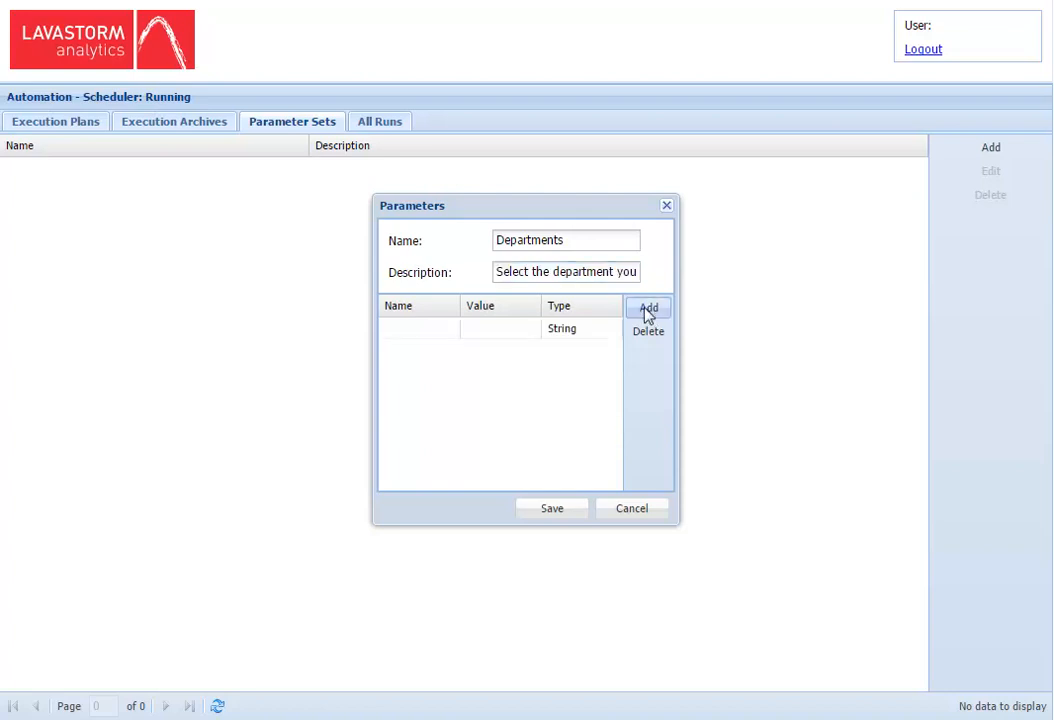
{"action": "left_click", "coordinate": [414, 334]}
{"action": "type", "text": "Department"}
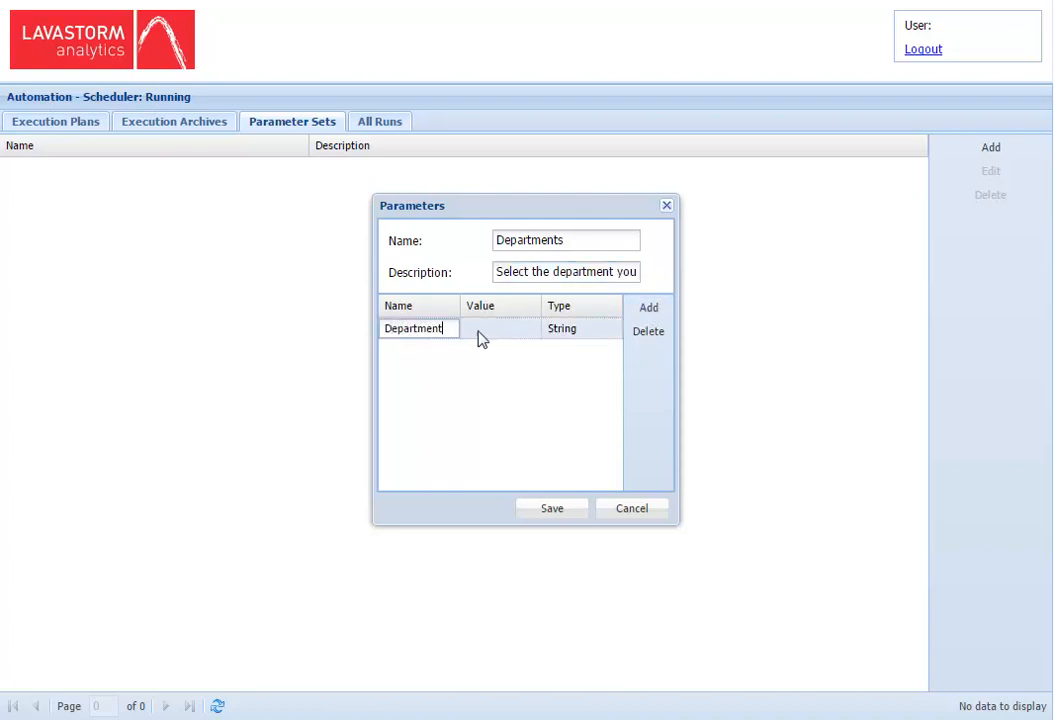
{"action": "type", "text": "s"}
{"action": "left_click", "coordinate": [515, 334]}
{"action": "type", "text": "Onboarding"}
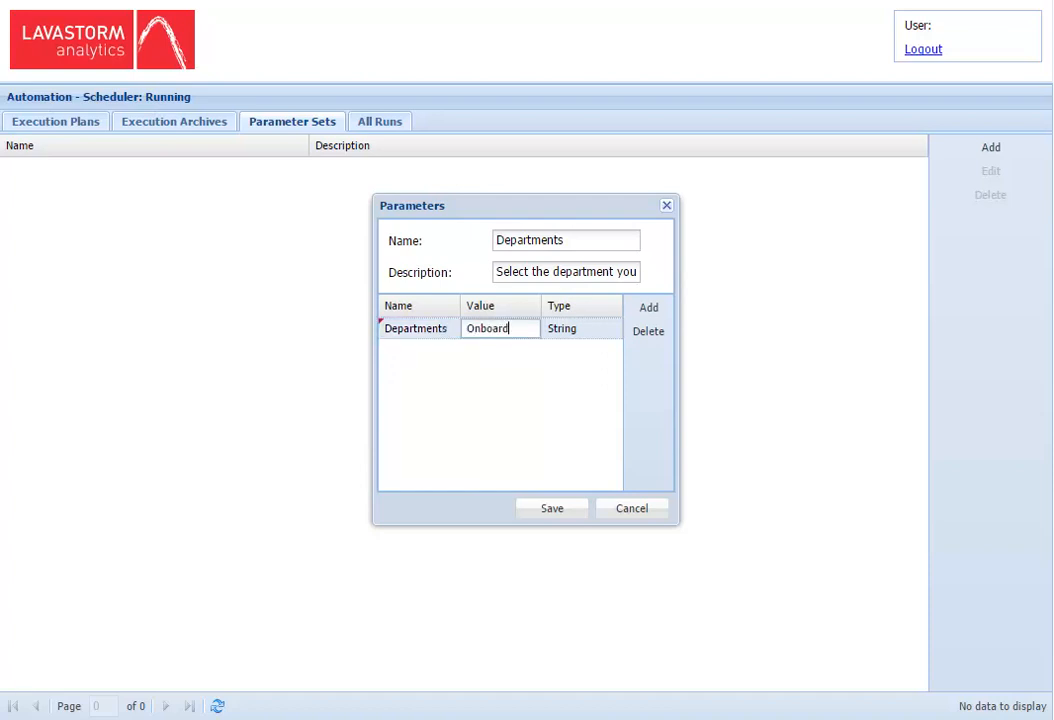
{"action": "key", "text": "Return"}
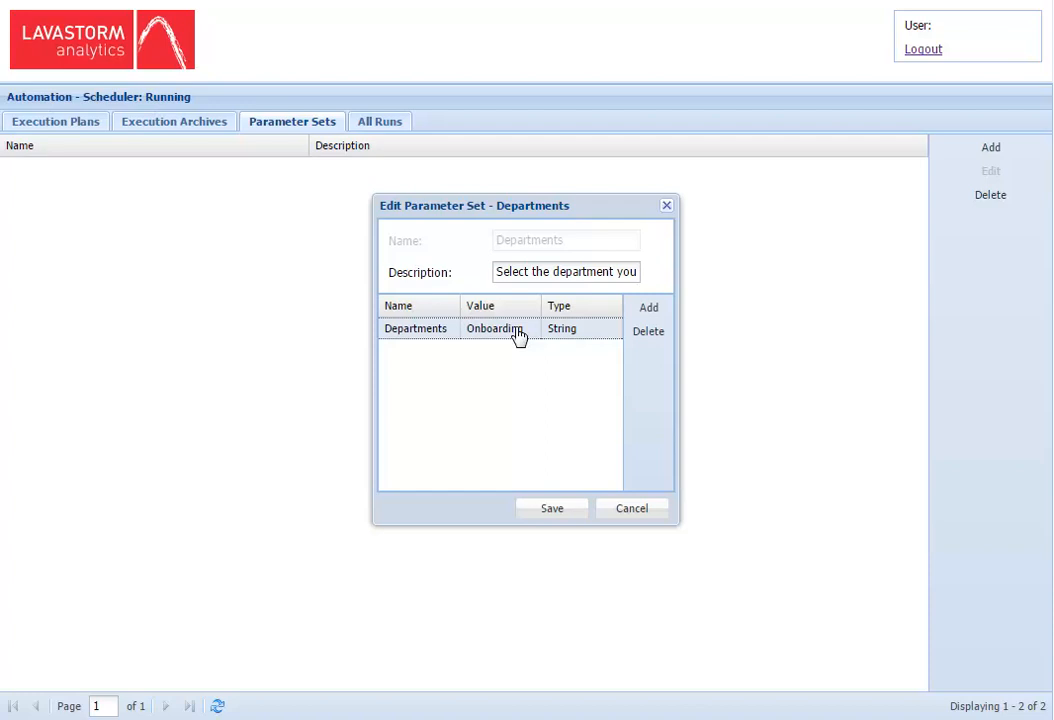
{"action": "left_click", "coordinate": [568, 512]}
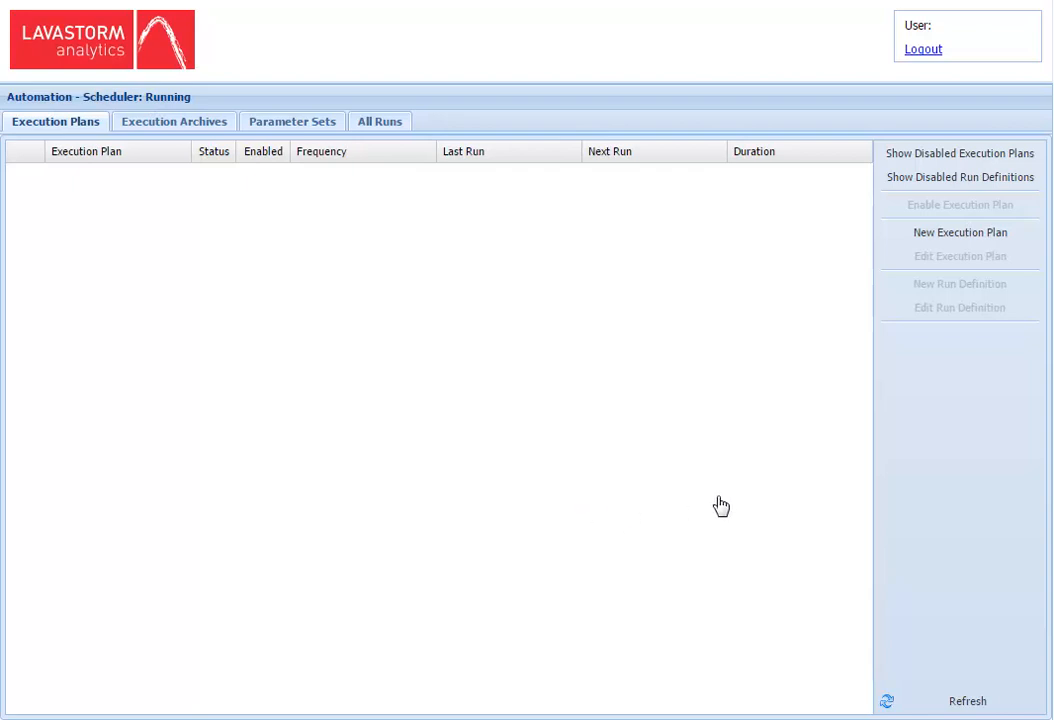
Step: Start a new execution plan named Department Info
{"action": "left_click", "coordinate": [960, 232]}
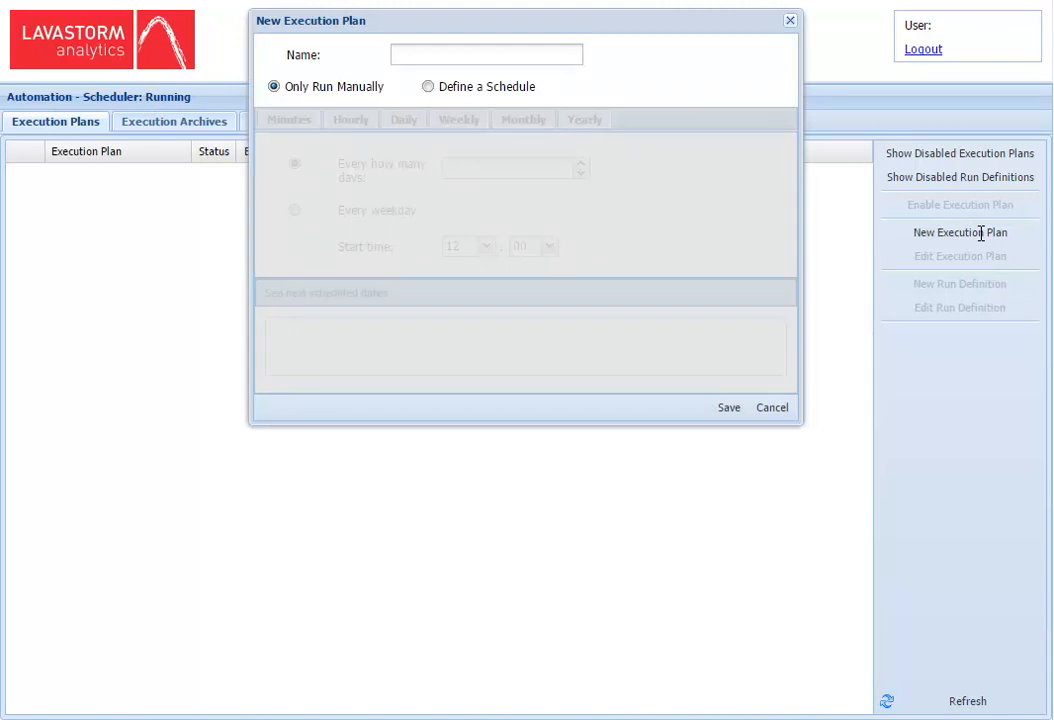
{"action": "left_click", "coordinate": [405, 54]}
{"action": "type", "text": "Department Info"}
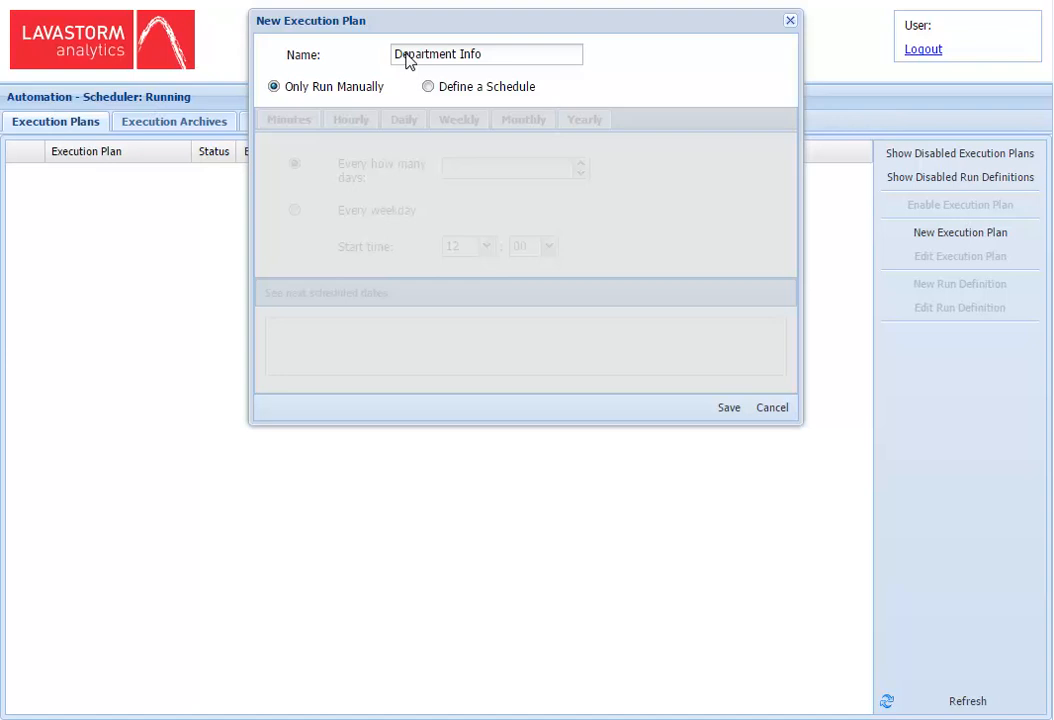
Step: Look over the monthly schedule options, and save the Department Info plan with Only Run Manually selected
{"action": "left_click", "coordinate": [429, 90]}
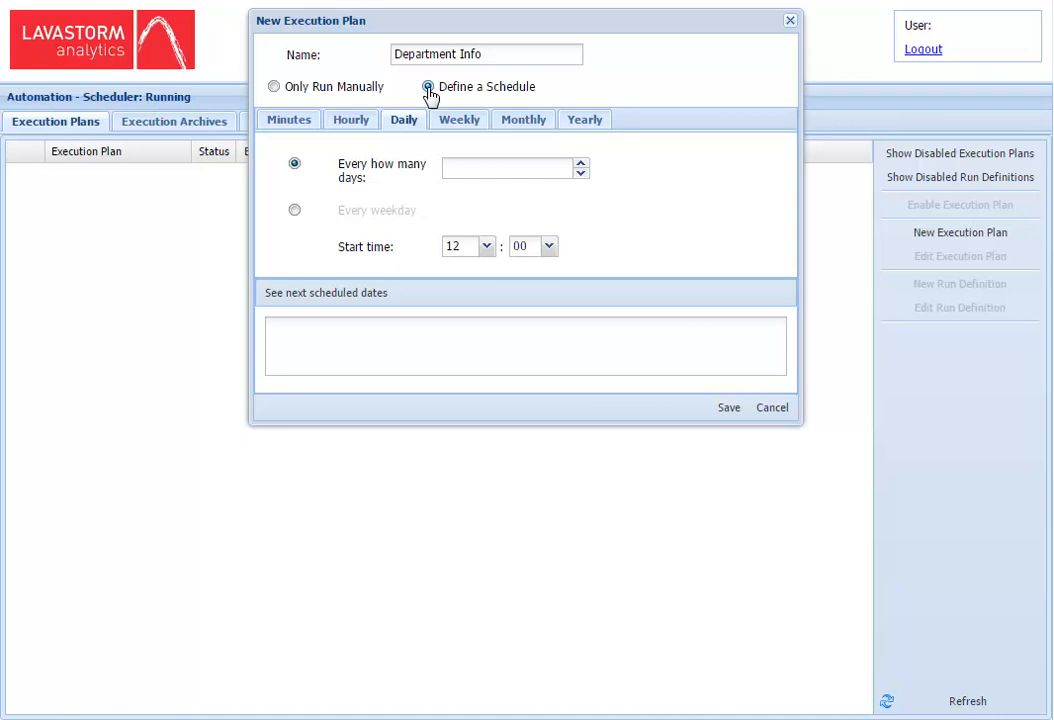
{"action": "left_click", "coordinate": [516, 124]}
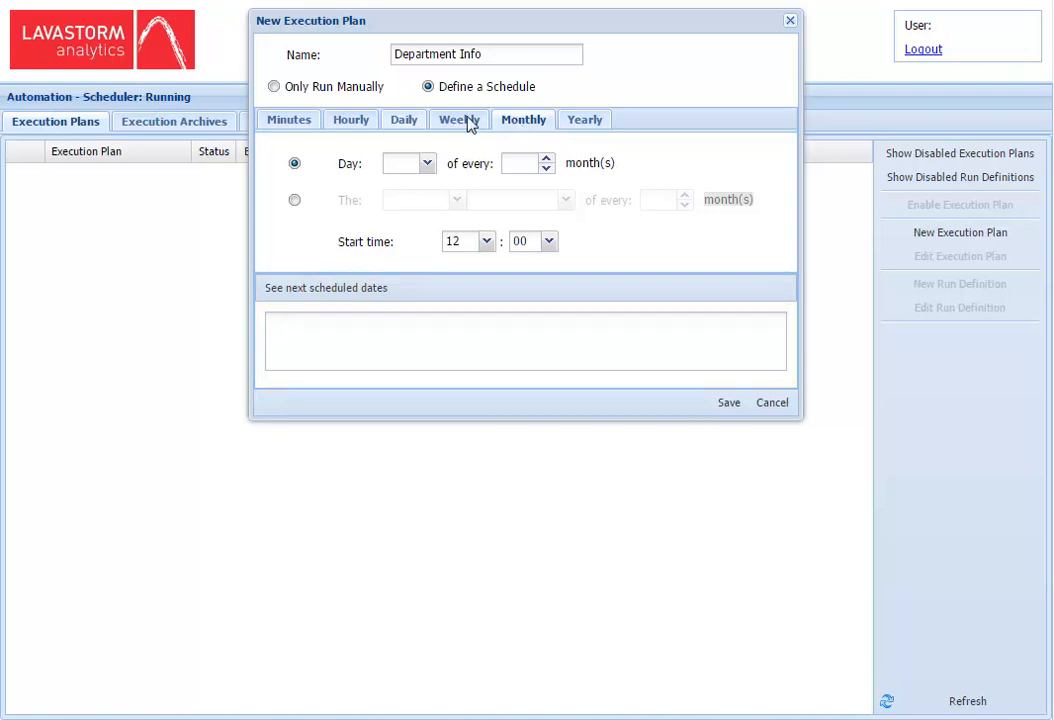
{"action": "left_click", "coordinate": [273, 87]}
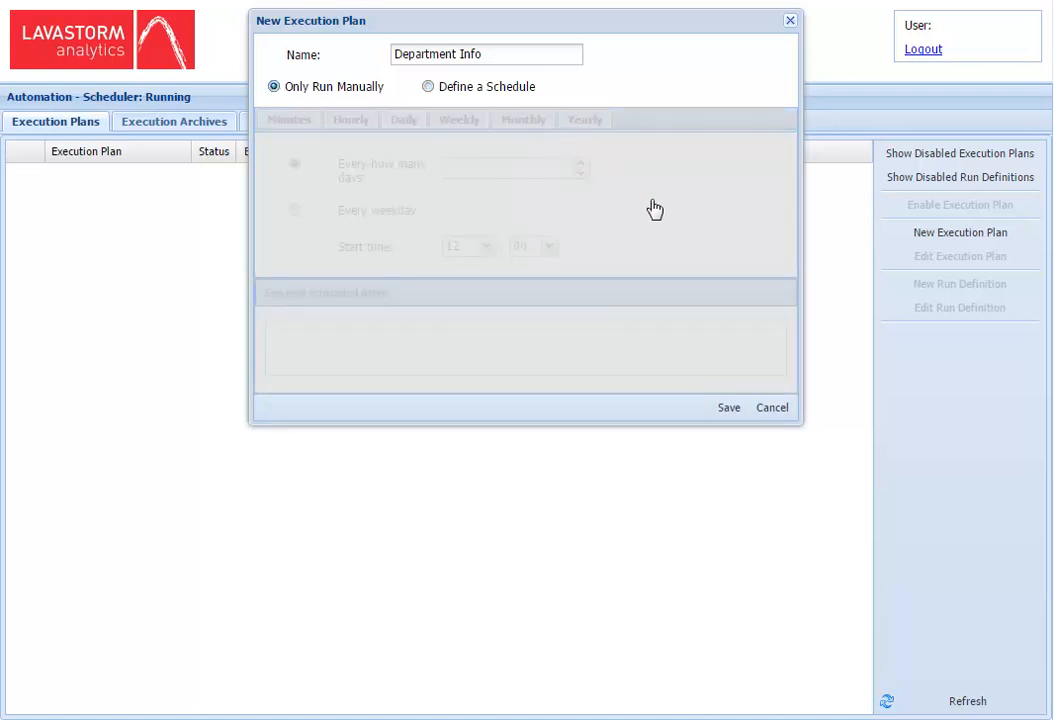
{"action": "left_click", "coordinate": [728, 407]}
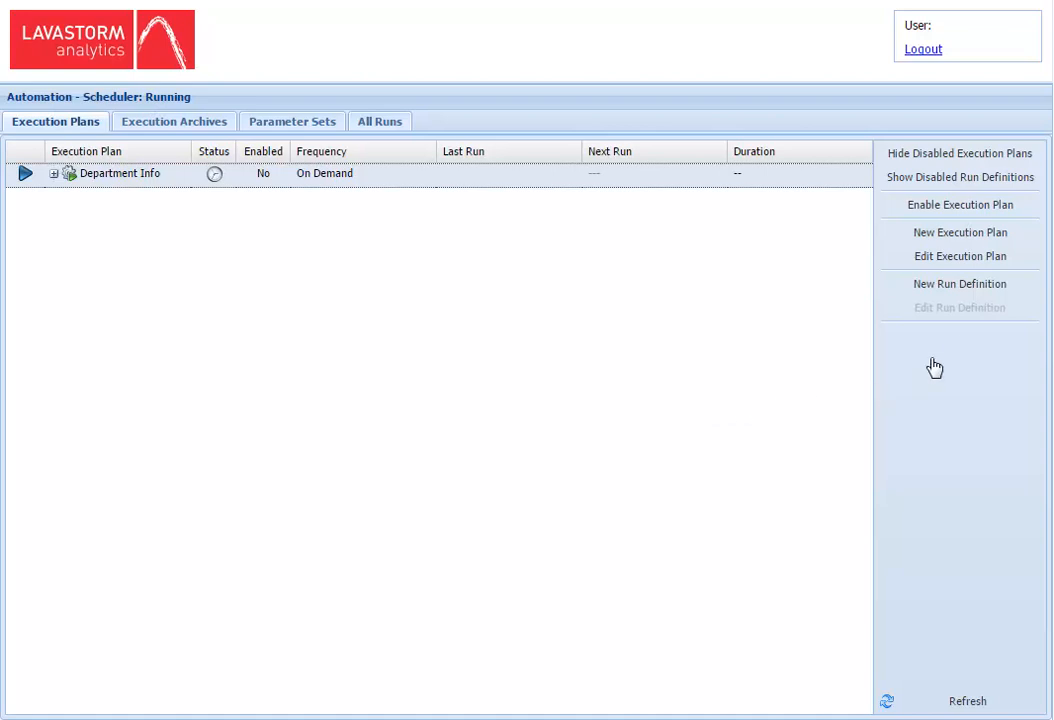
Step: Create a run definition named Run 1 in the Department Info plan, using the Graph LXA and the Departments parameter set, without override parameters
{"action": "left_click", "coordinate": [972, 284]}
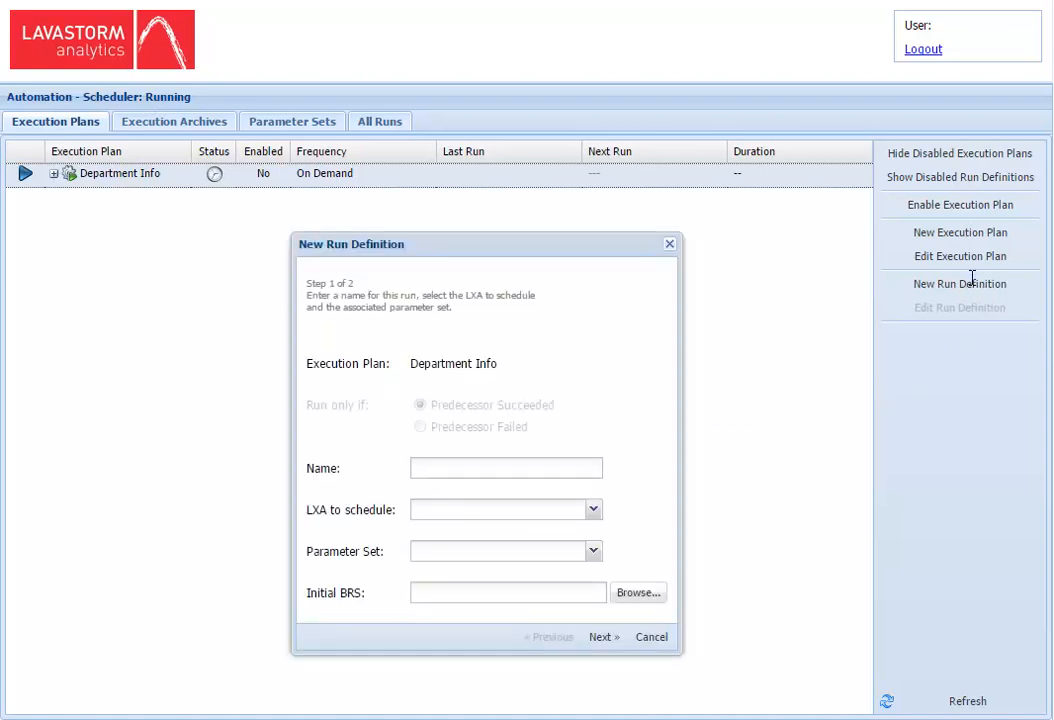
{"action": "left_click", "coordinate": [576, 470]}
{"action": "type", "text": "Run 1"}
{"action": "left_click", "coordinate": [592, 511]}
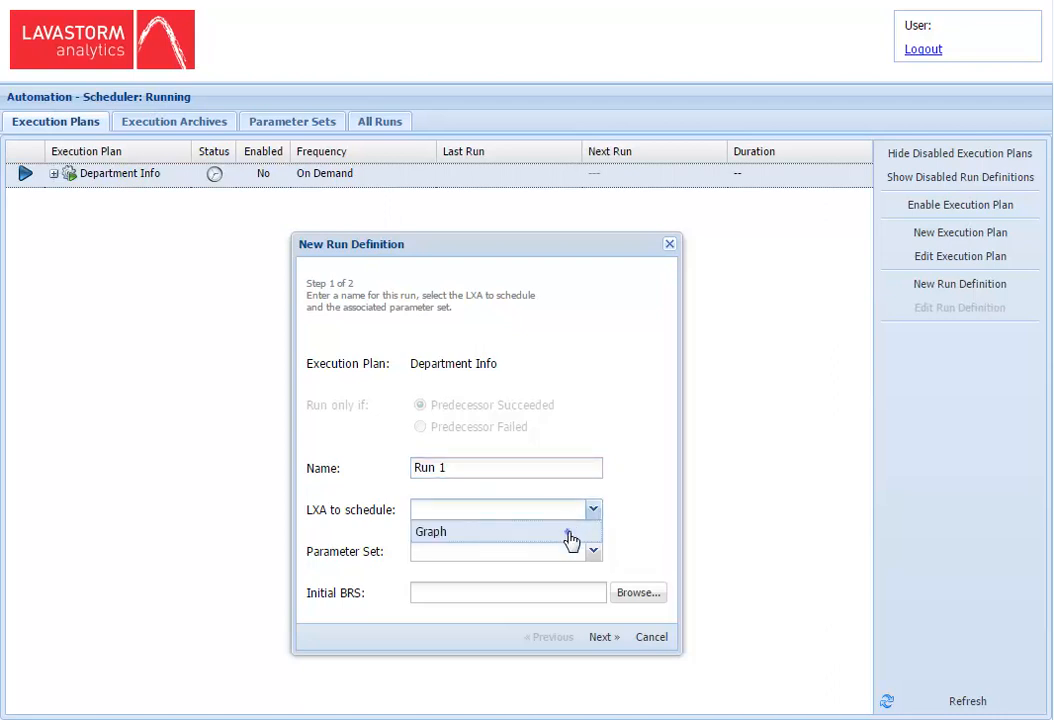
{"action": "left_click", "coordinate": [571, 535]}
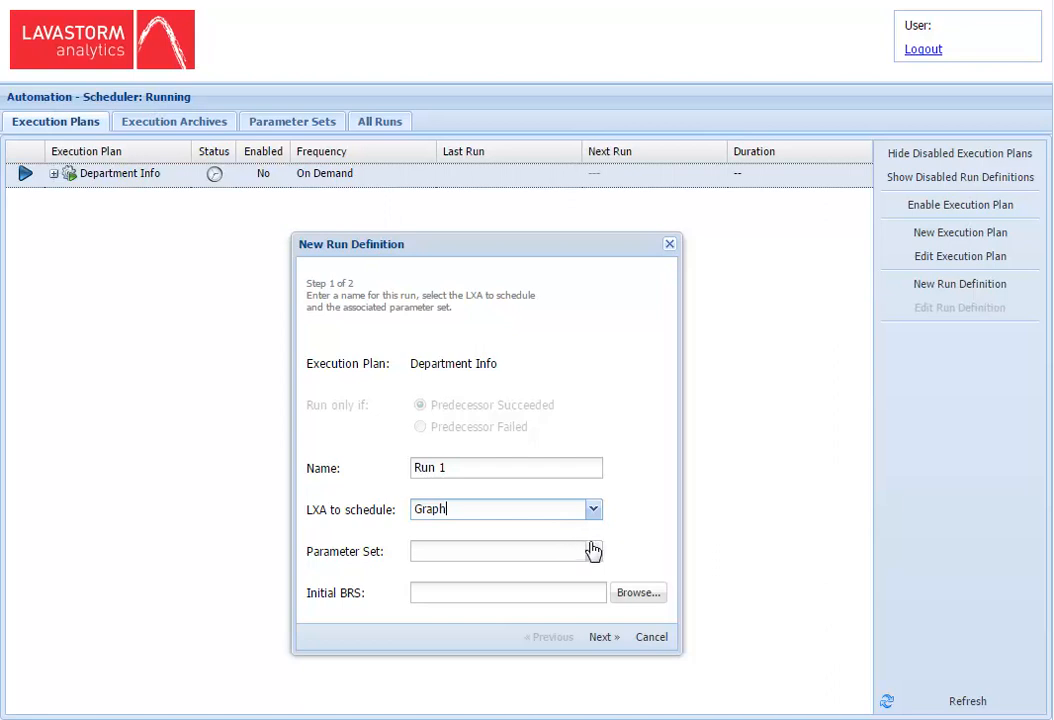
{"action": "left_click", "coordinate": [592, 552]}
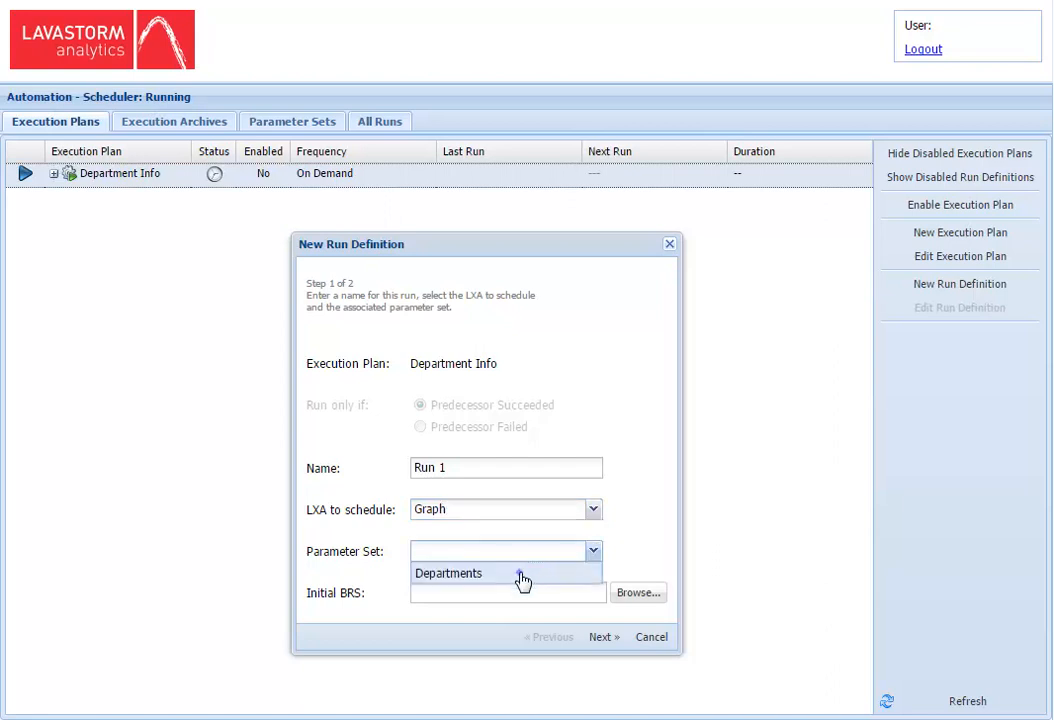
{"action": "left_click", "coordinate": [523, 577]}
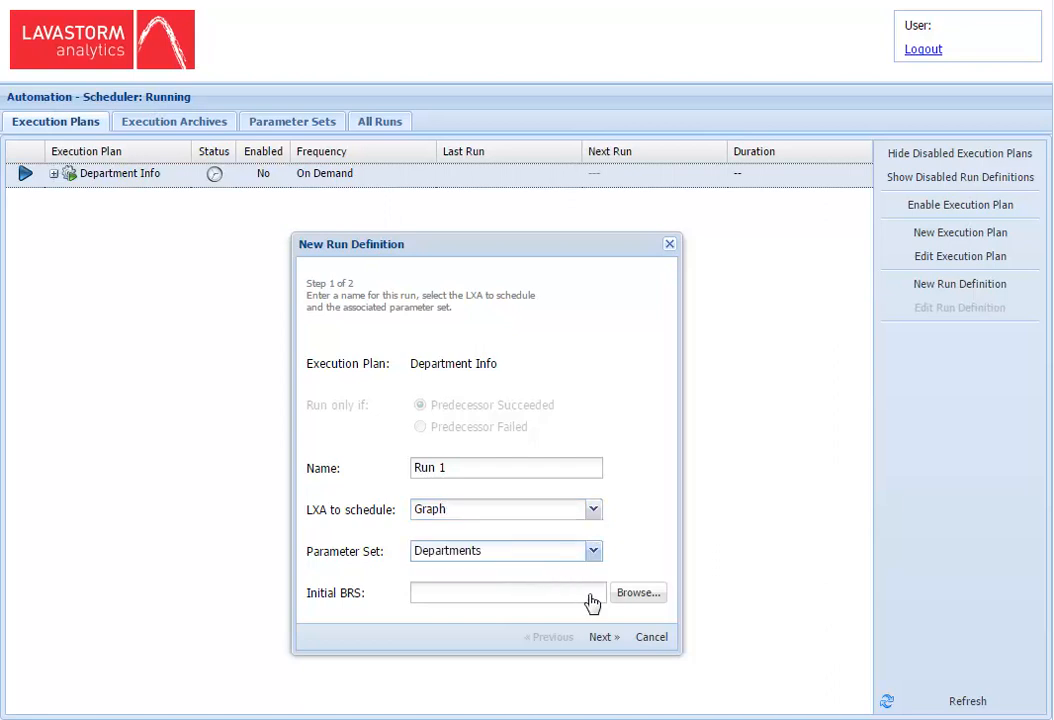
{"action": "left_click", "coordinate": [604, 637]}
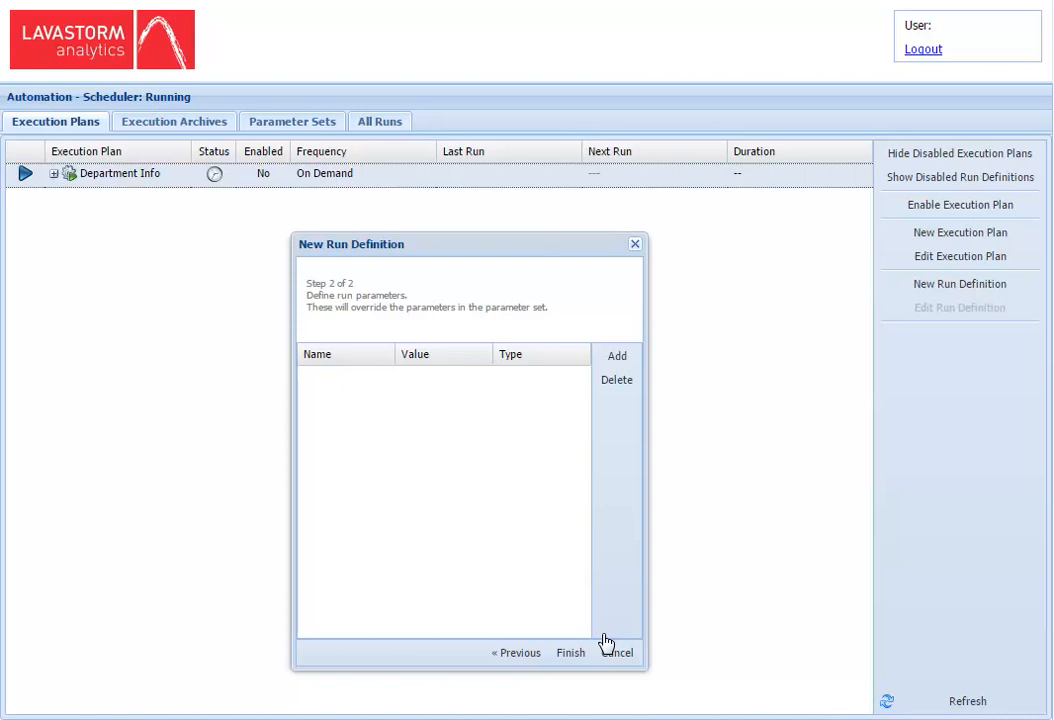
{"action": "left_click", "coordinate": [574, 656]}
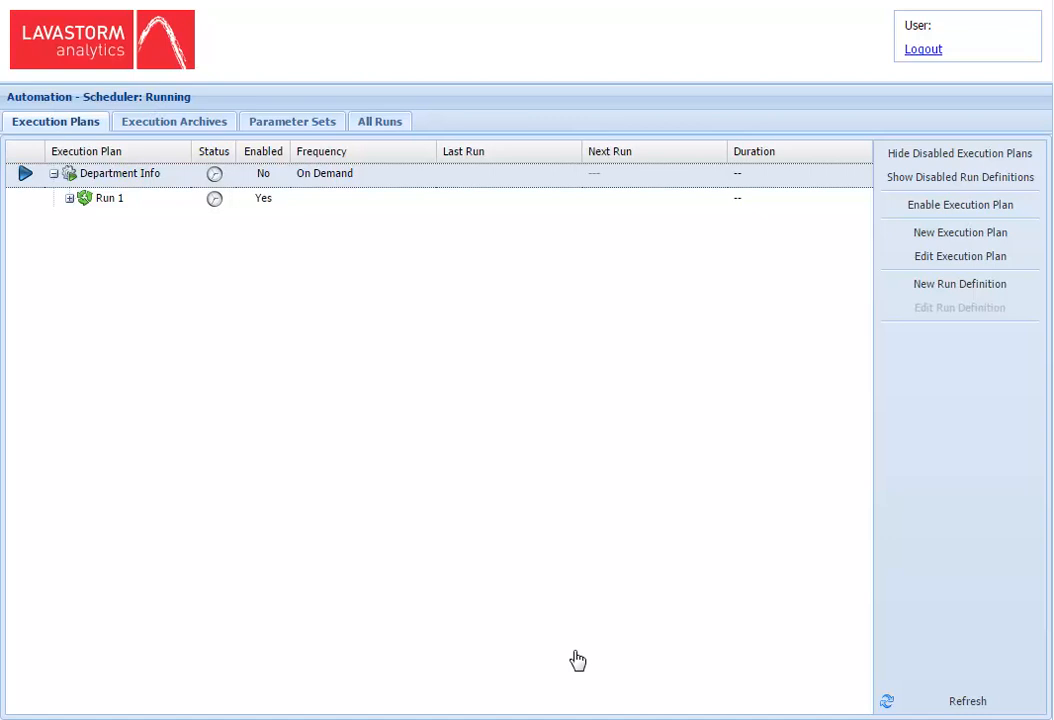
Step: Enable the Department Info execution plan and run it manually
{"action": "left_click", "coordinate": [987, 206]}
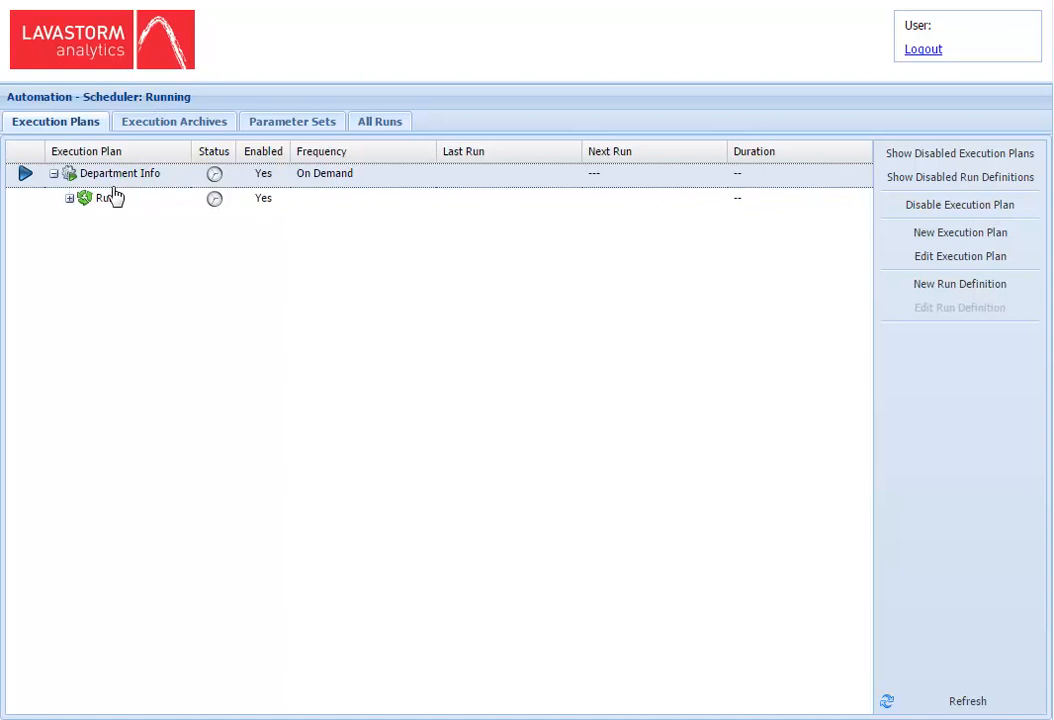
{"action": "left_click", "coordinate": [25, 174]}
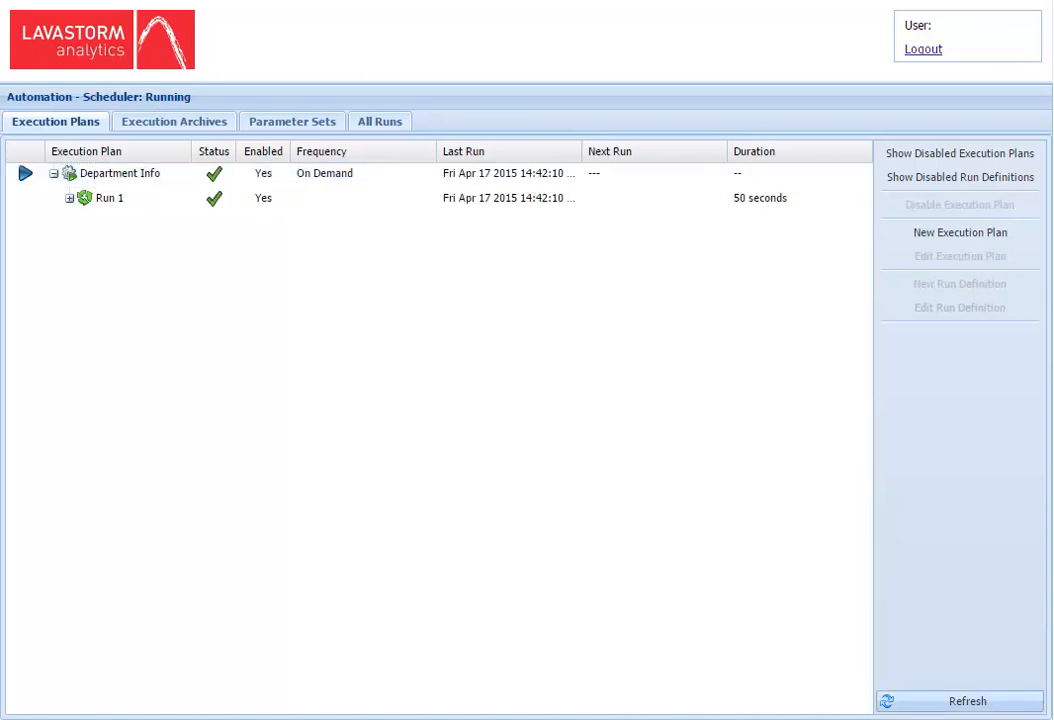